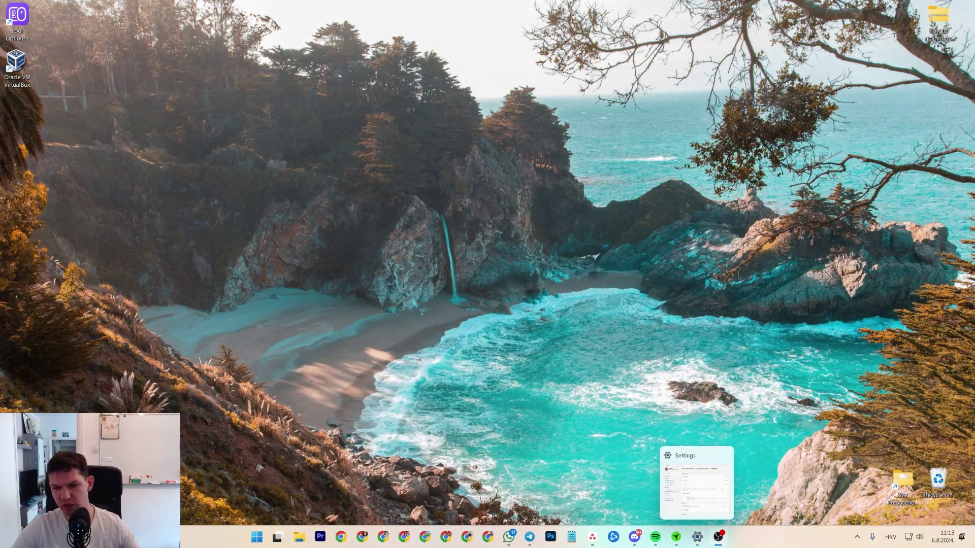
# Step: Reach the Windows keyboard language settings from the HRV taskbar indicator
pyautogui.click(892, 537)
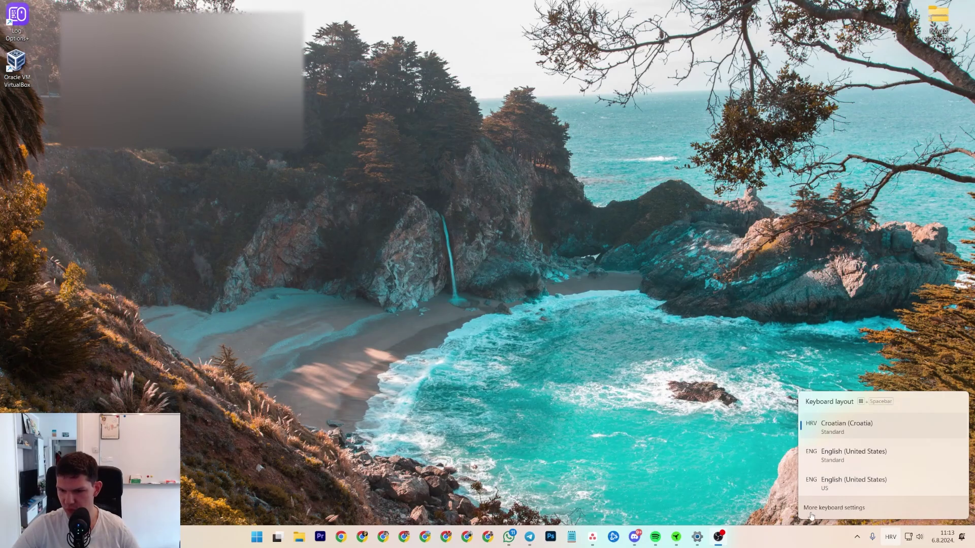
pyautogui.click(837, 508)
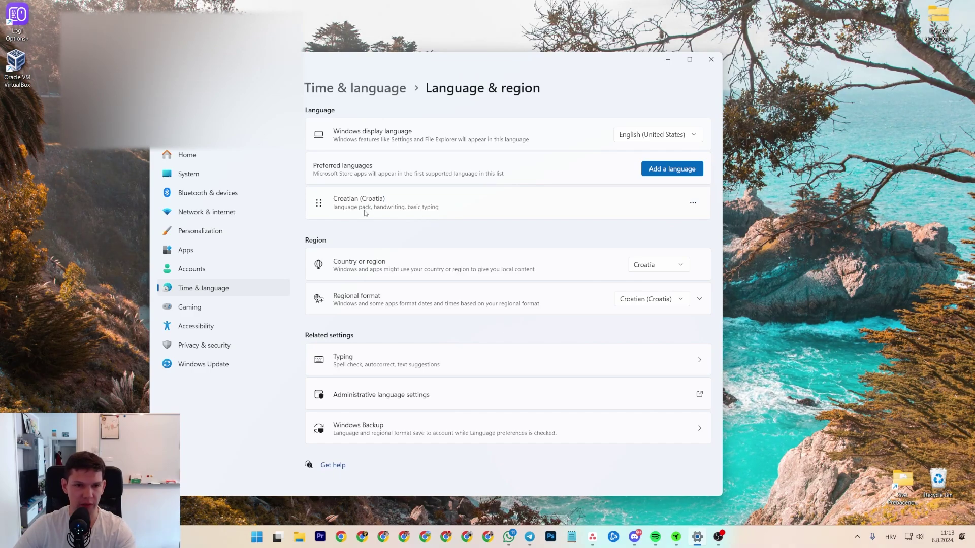
# Step: Show the Croatian (Croatia) language options with its Standard QWERTZ keyboard
pyautogui.click(693, 204)
pyautogui.click(670, 224)
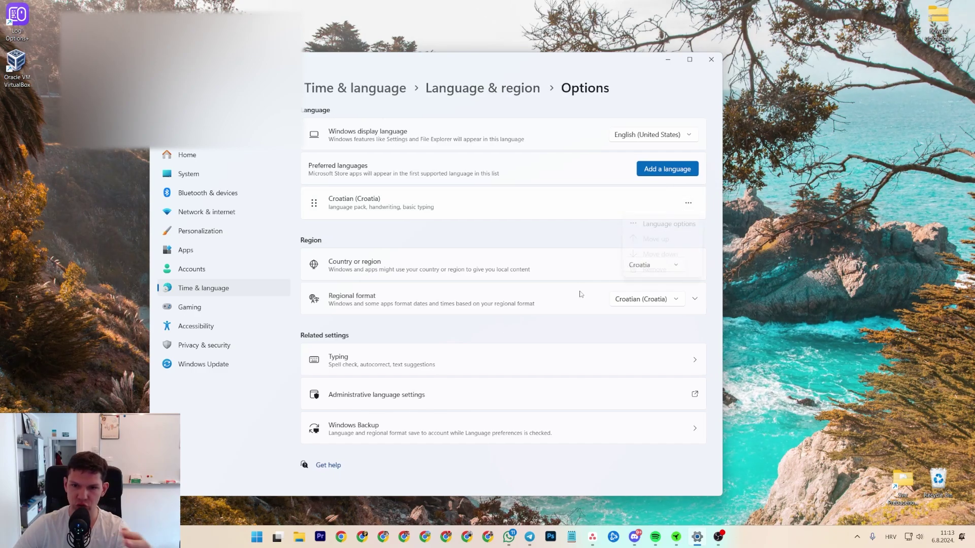
pyautogui.scroll(-1, 532, 359)
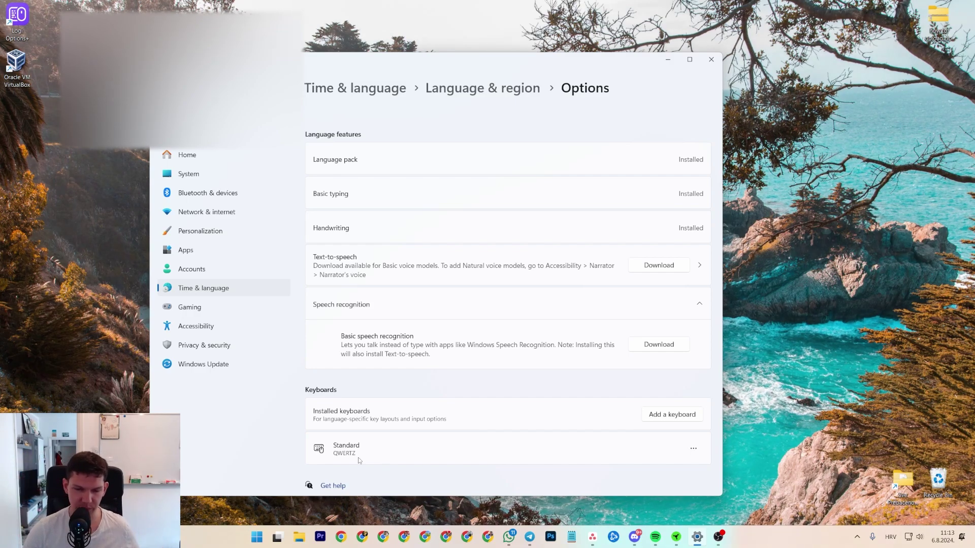
pyautogui.moveTo(480, 55); pyautogui.dragTo(497, 44)
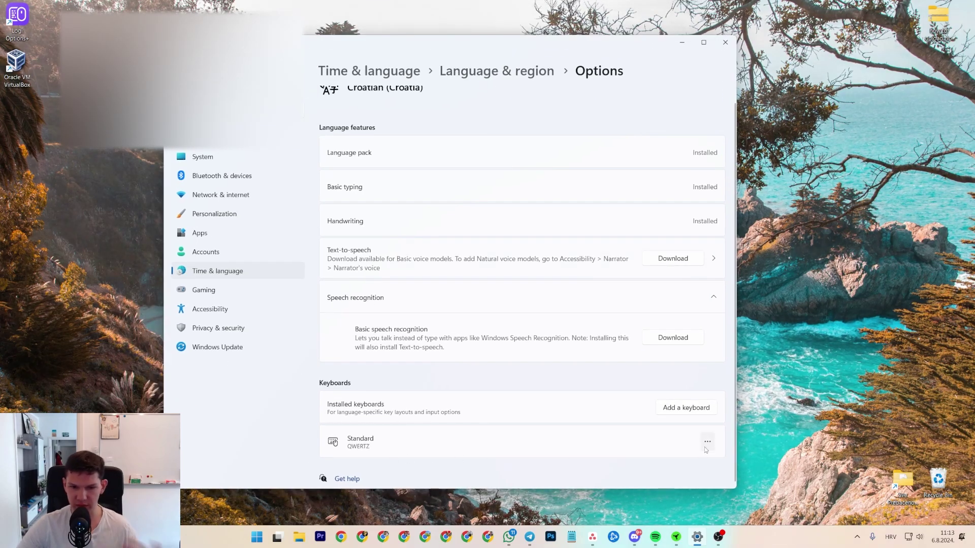
# Step: Review the addable keyboard layouts without adding one, then start Notepad for a typing test
pyautogui.click(673, 411)
pyautogui.scroll(-2, 592, 333)
pyautogui.scroll(-5, 602, 324)
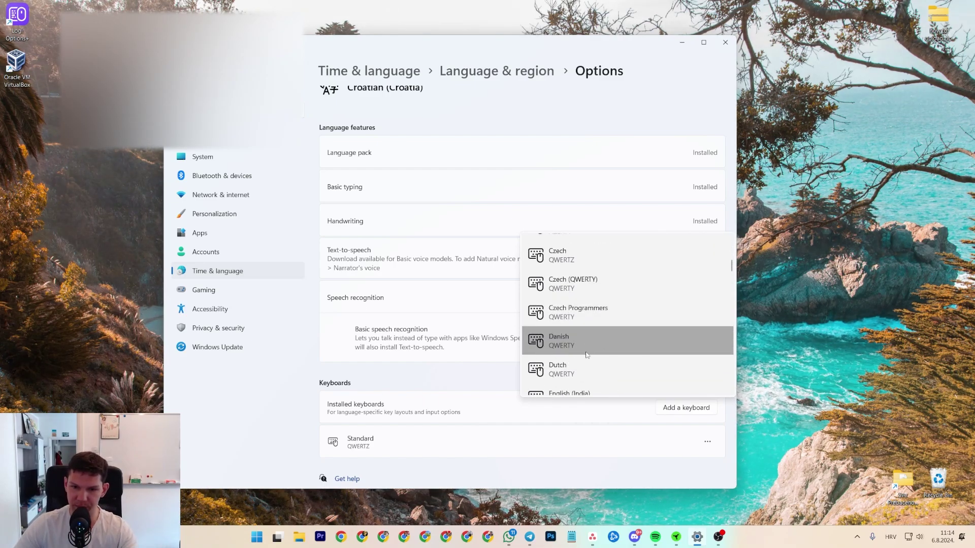
pyautogui.scroll(-2, 586, 352)
pyautogui.click(481, 371)
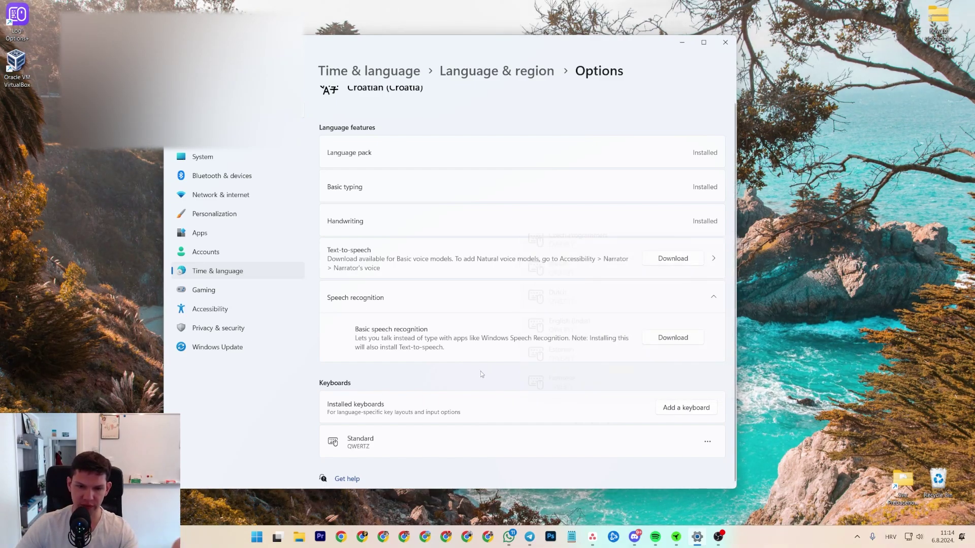
pyautogui.click(555, 520)
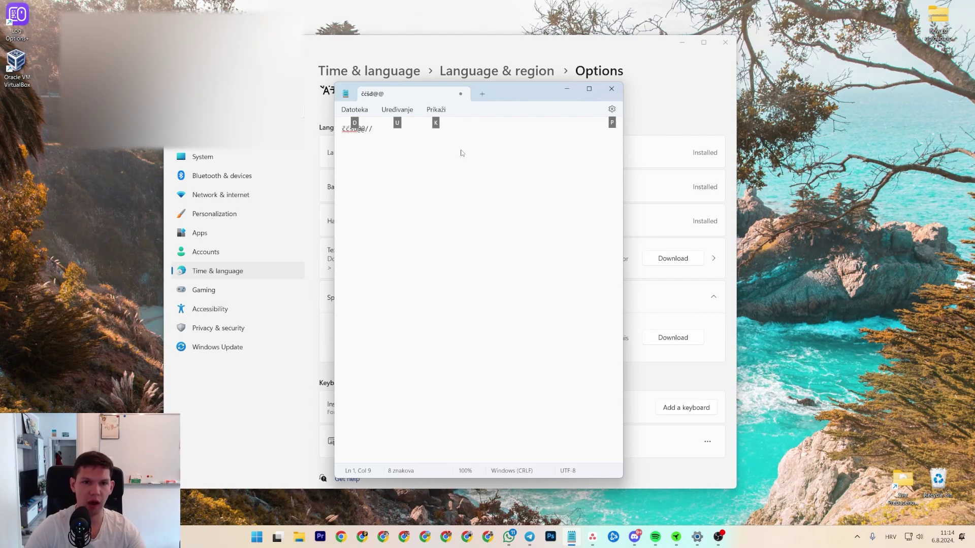
# Step: Clear the Croatian test characters and close Notepad
pyautogui.hotkey('ctrl', 'a')
pyautogui.press('BackSpace')
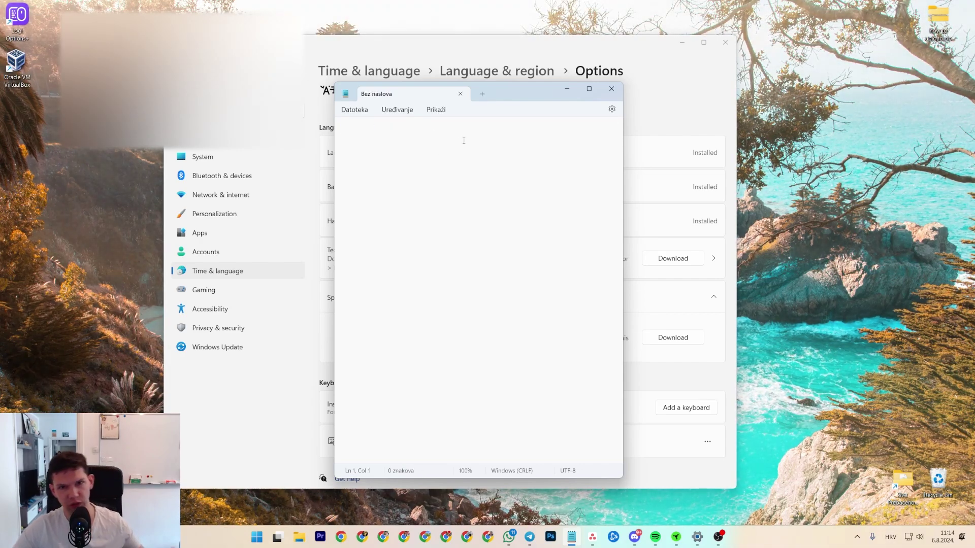
pyautogui.click(612, 89)
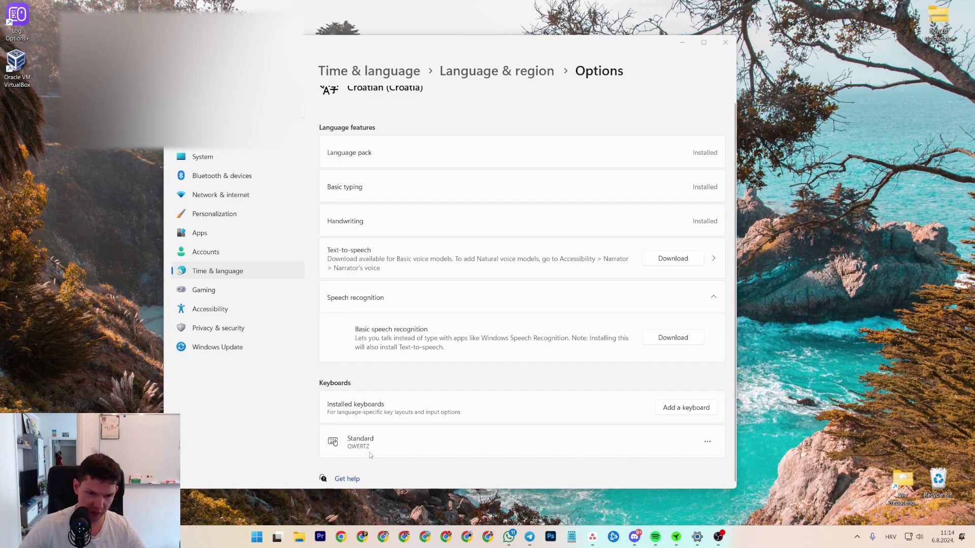
# Step: Show all Huntsman V2 buttons in Razer Synapse and begin editing the Z key binding
pyautogui.click(675, 537)
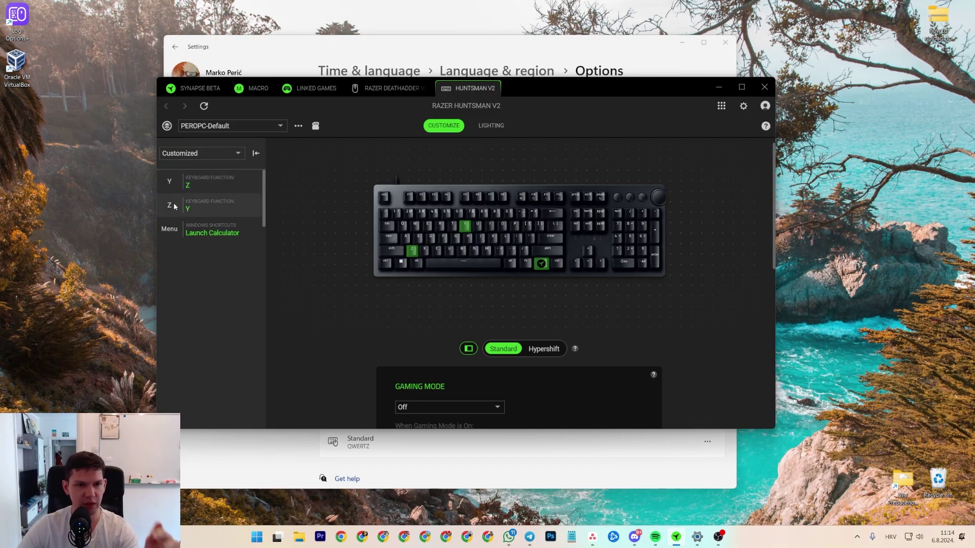
pyautogui.click(206, 155)
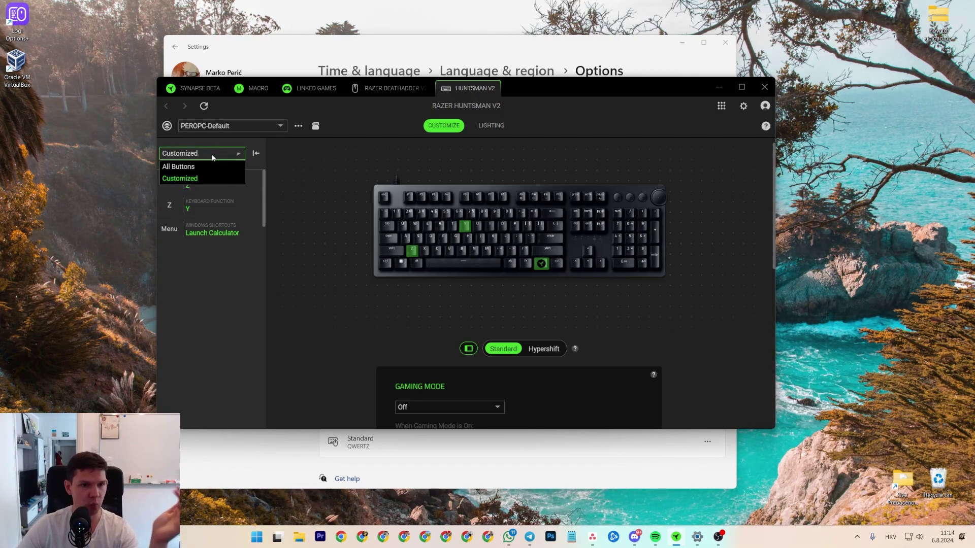
pyautogui.click(201, 167)
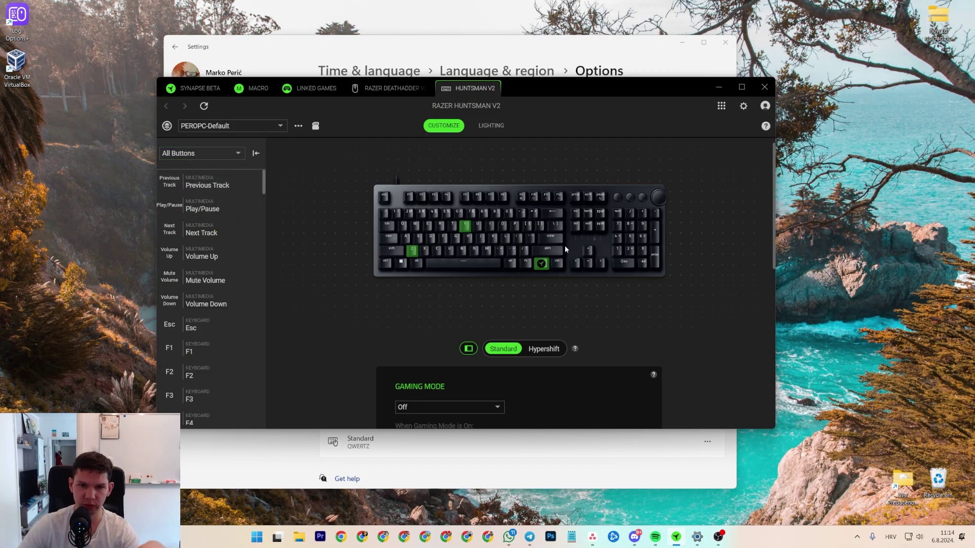
pyautogui.click(474, 86)
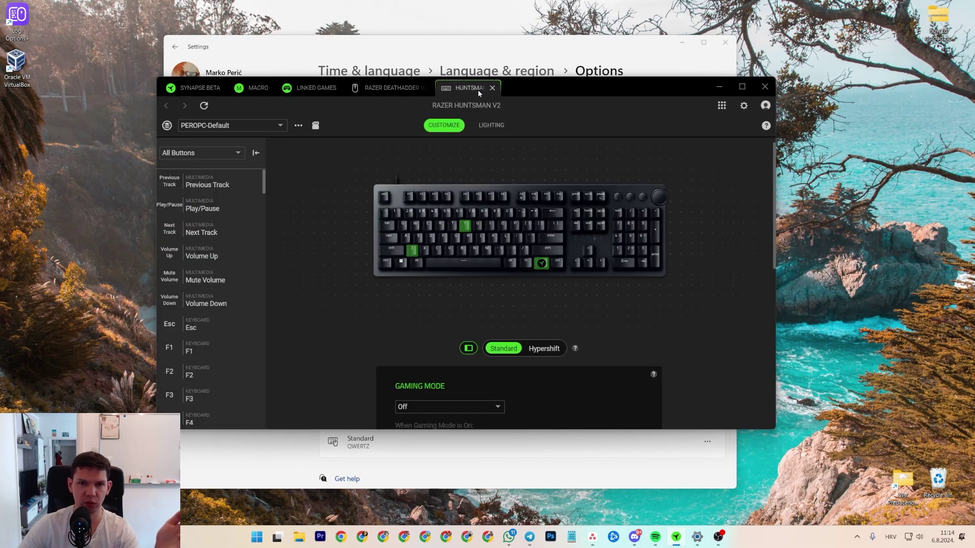
pyautogui.moveTo(412, 250)
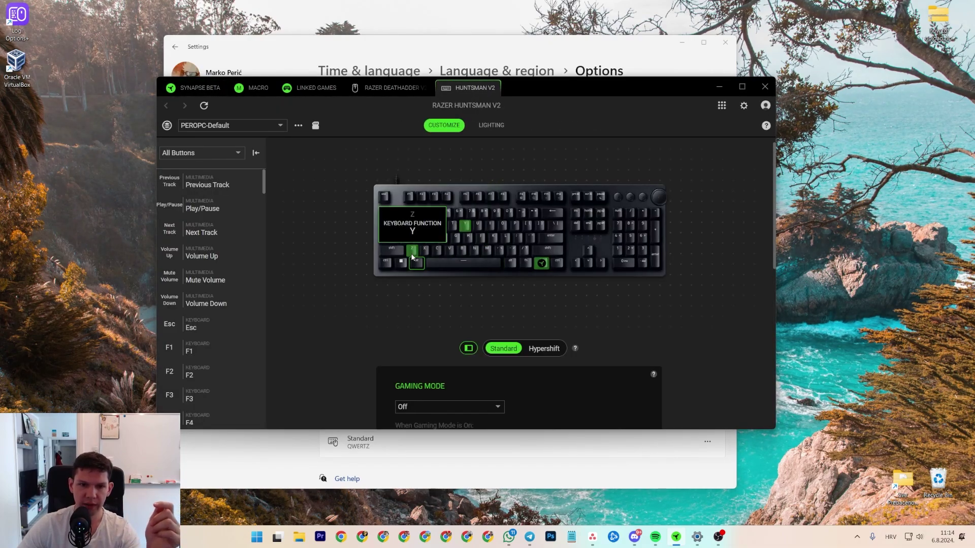
pyautogui.click(412, 252)
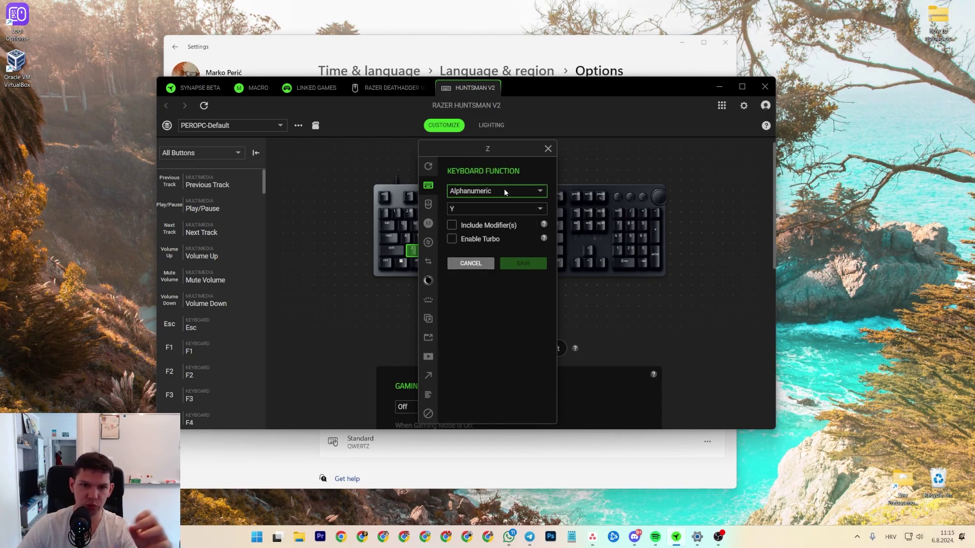
# Step: Bind the Z key to the Alphanumeric keyboard function Y and save the remap
pyautogui.click(504, 192)
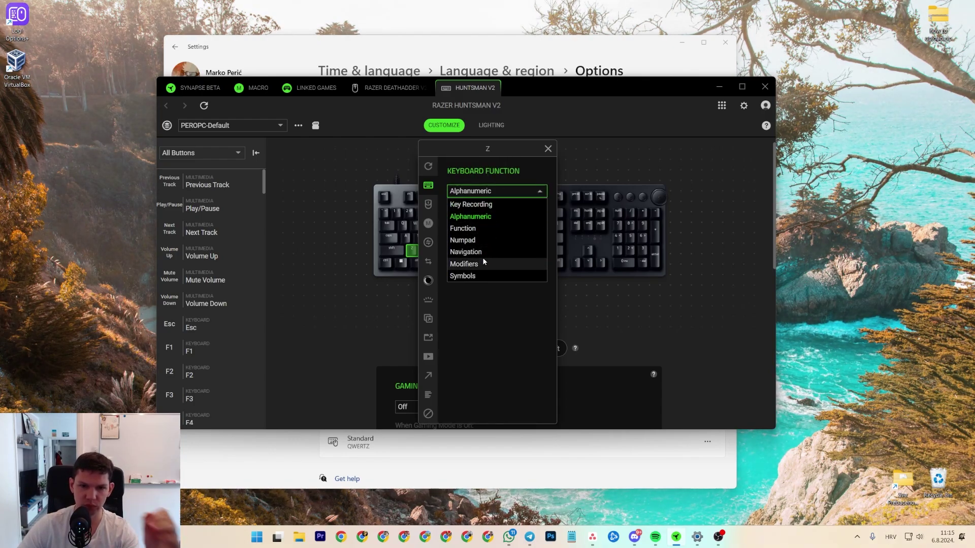
pyautogui.click(486, 217)
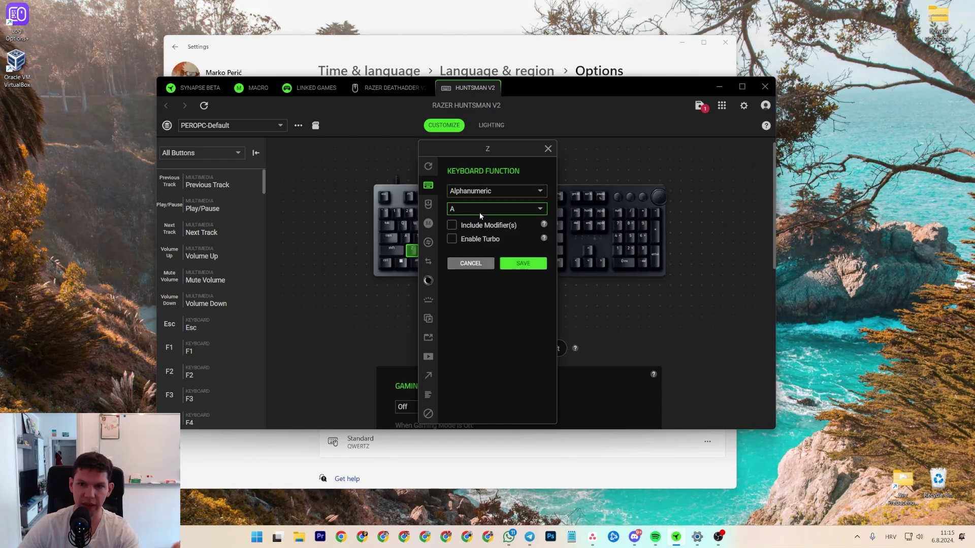
pyautogui.click(482, 210)
pyautogui.scroll(-5, 481, 266)
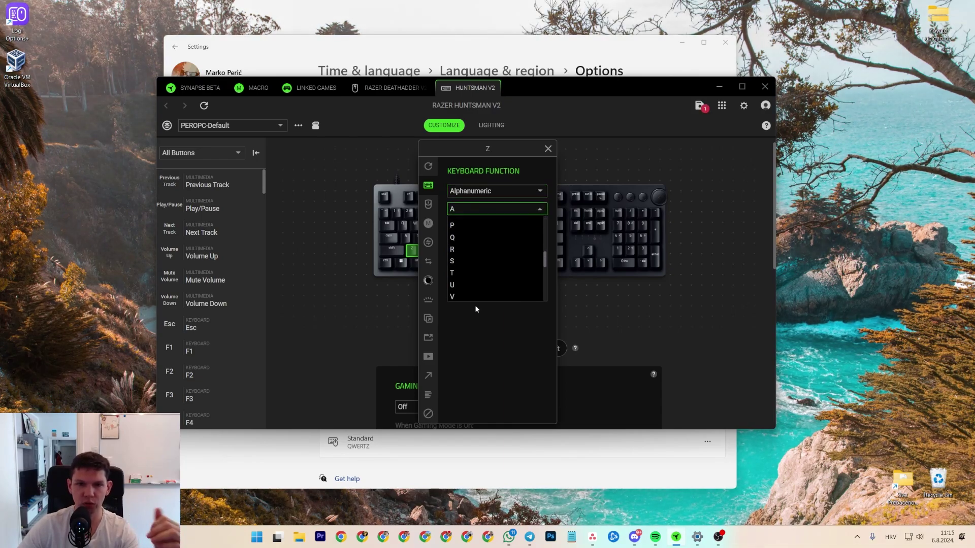
pyautogui.scroll(-5, 481, 285)
pyautogui.scroll(3, 480, 285)
pyautogui.scroll(2, 471, 269)
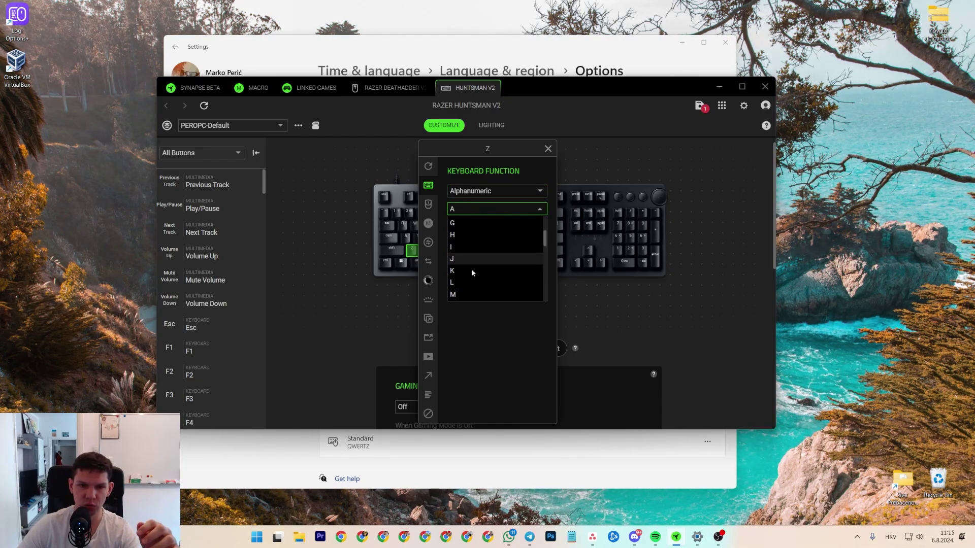
pyautogui.scroll(-3, 467, 272)
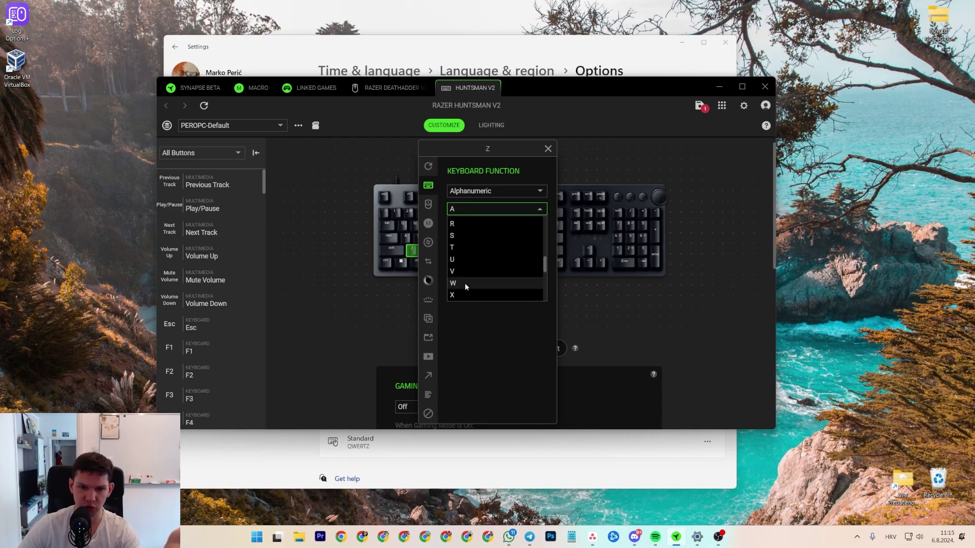
pyautogui.scroll(-1, 462, 281)
pyautogui.click(461, 272)
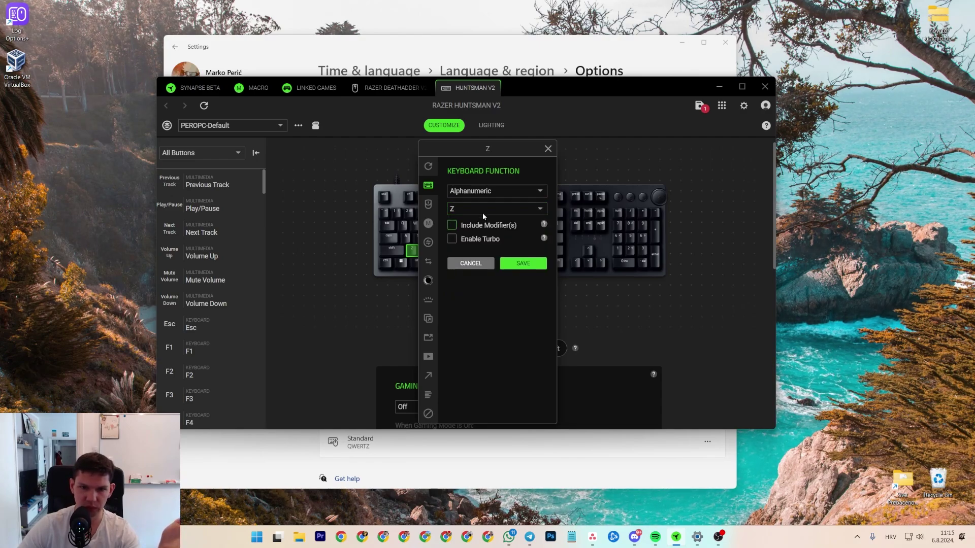
pyautogui.click(471, 208)
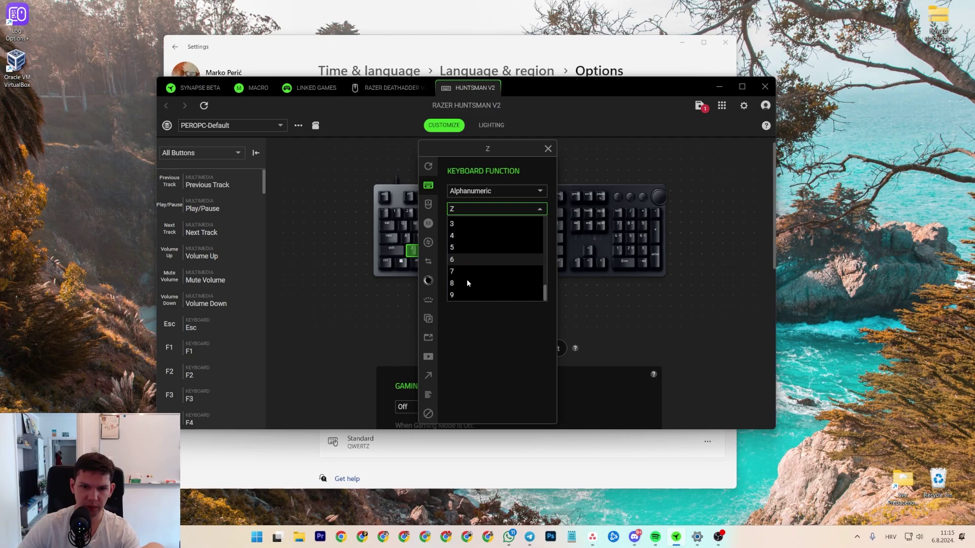
pyautogui.click(457, 259)
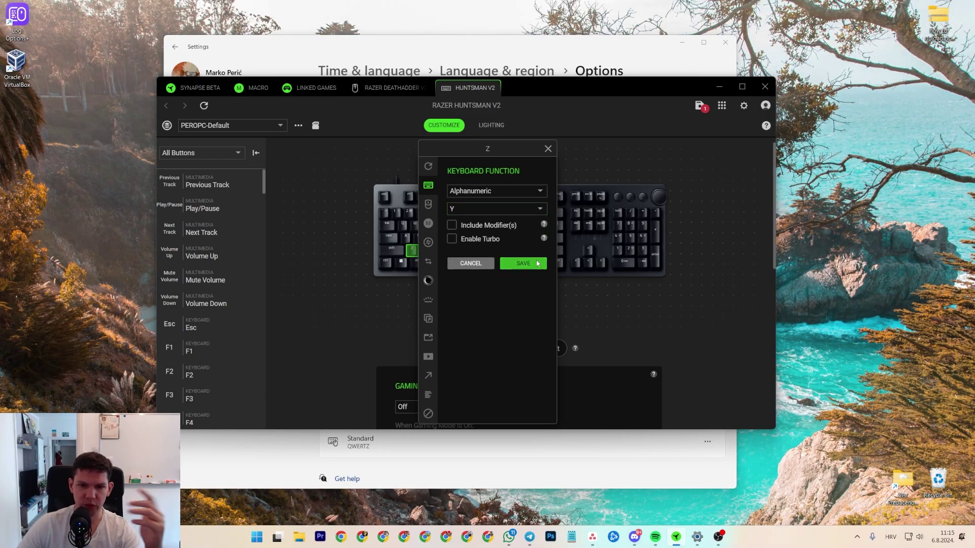
pyautogui.click(487, 264)
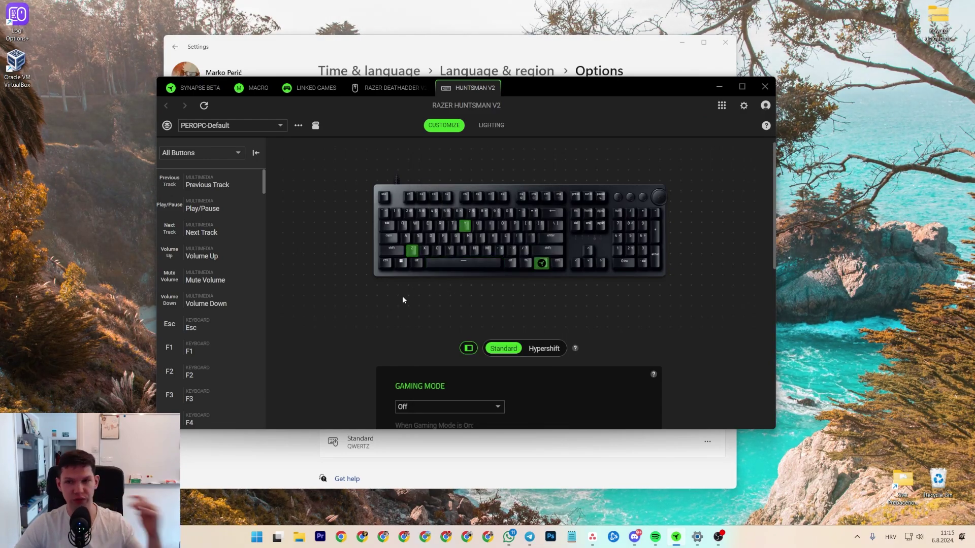
# Step: Filter the Huntsman V2 key list to Customized keys only
pyautogui.click(217, 155)
pyautogui.click(197, 180)
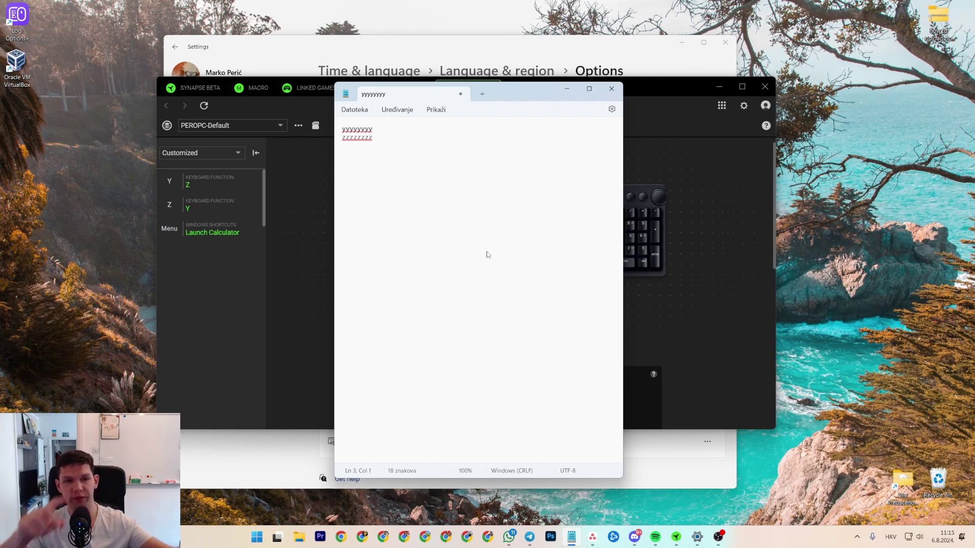
# Step: Test-type lines of y's and z's in Notepad, then close the note
pyautogui.press('Return')
pyautogui.write('yy')
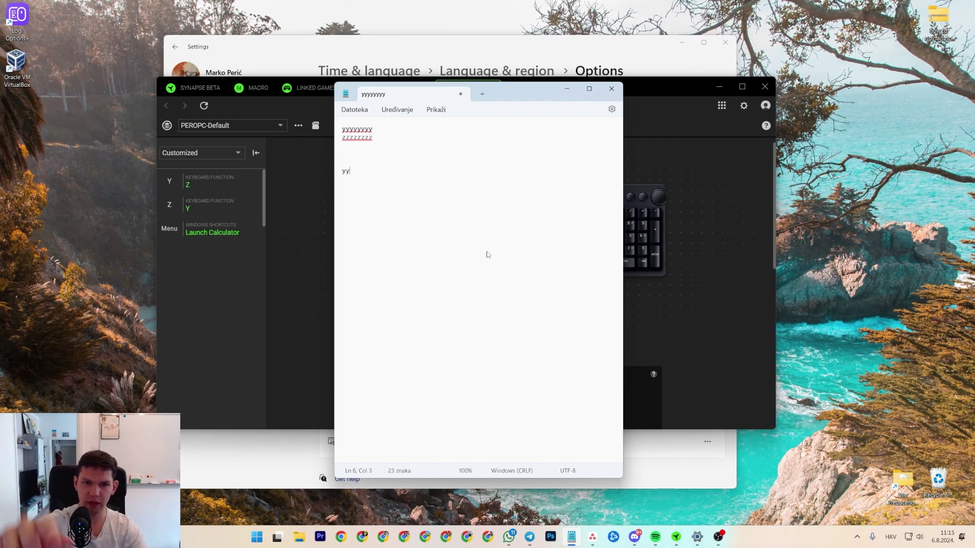
pyautogui.write('yyyyy')
pyautogui.press('Return')
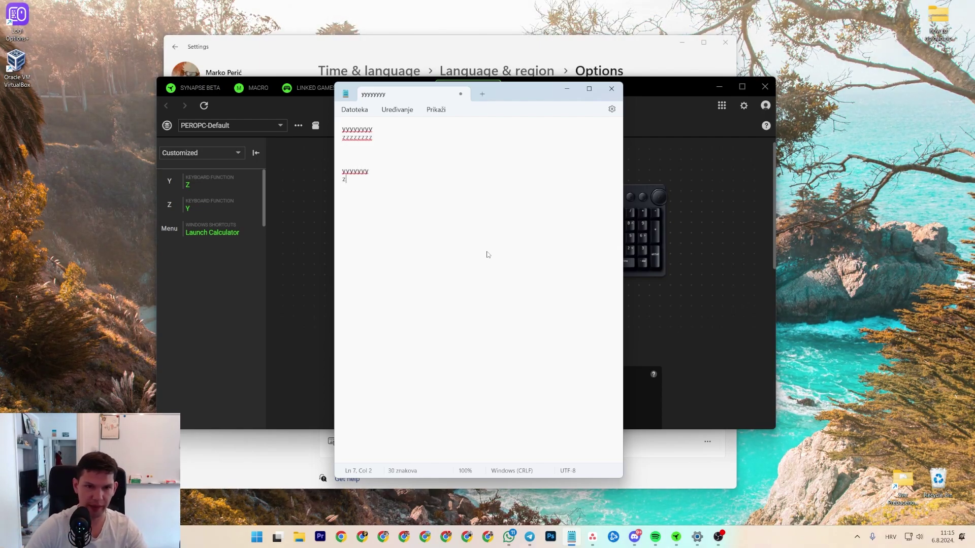
pyautogui.write('zzzz')
pyautogui.hotkey('ctrl', 'a')
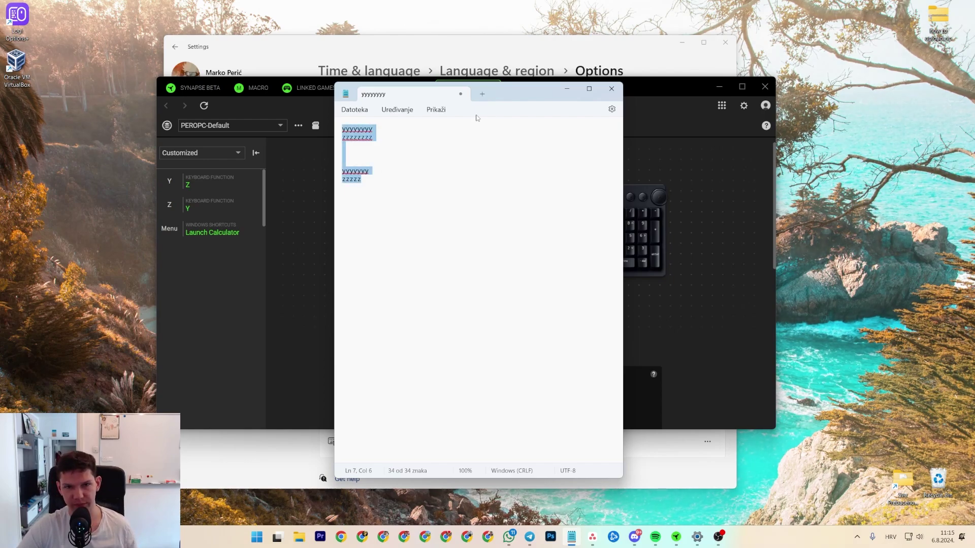
pyautogui.click(612, 88)
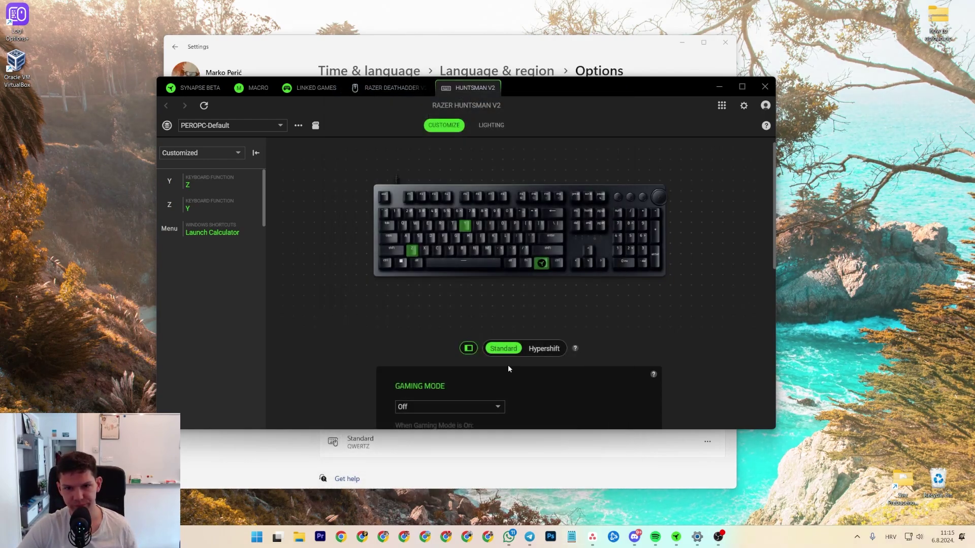
pyautogui.click(597, 472)
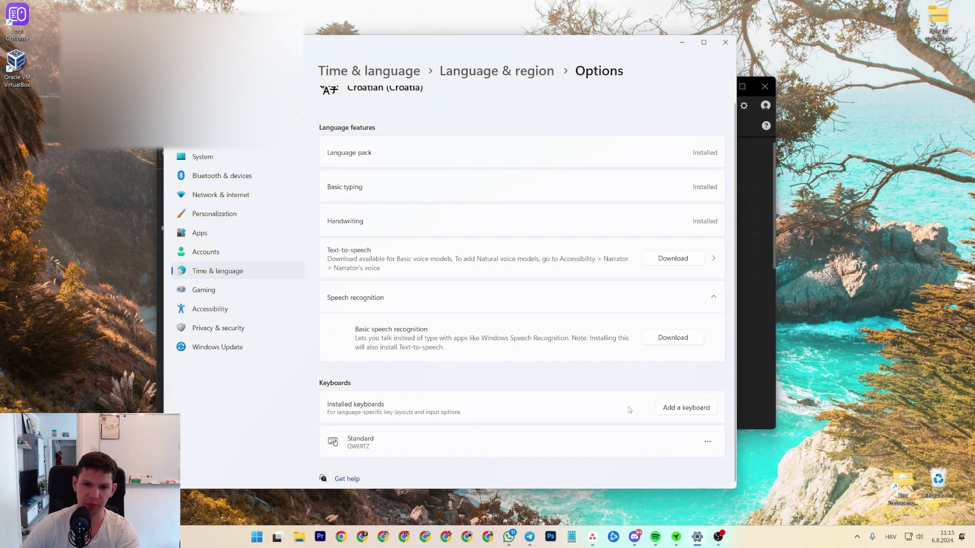
pyautogui.click(691, 412)
pyautogui.scroll(-3, 627, 340)
pyautogui.scroll(-3, 628, 339)
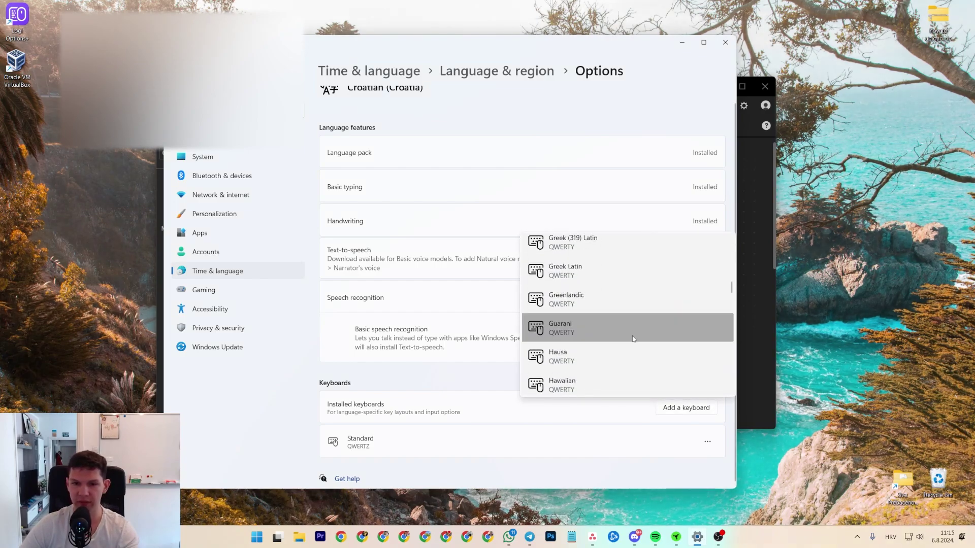
pyautogui.scroll(-3, 632, 339)
pyautogui.scroll(-3, 636, 340)
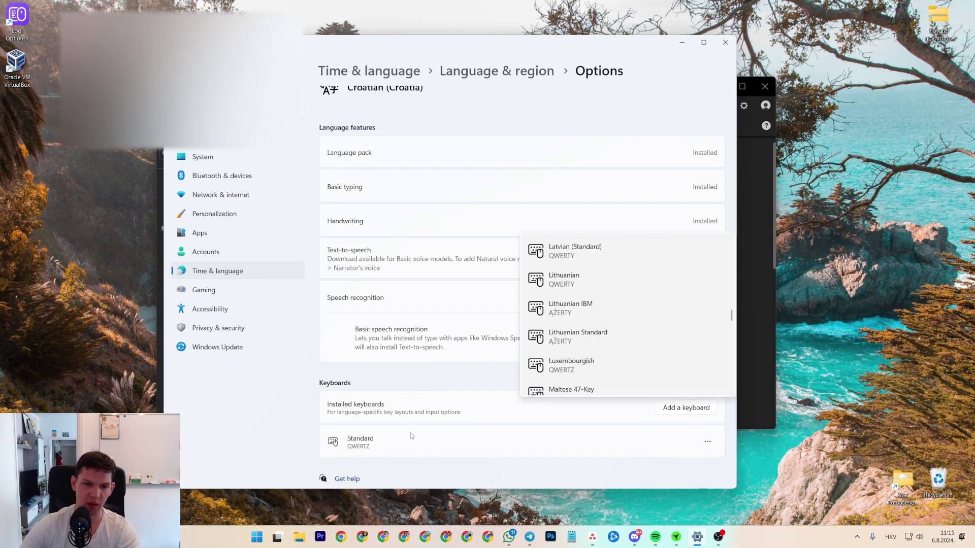
pyautogui.press('Escape')
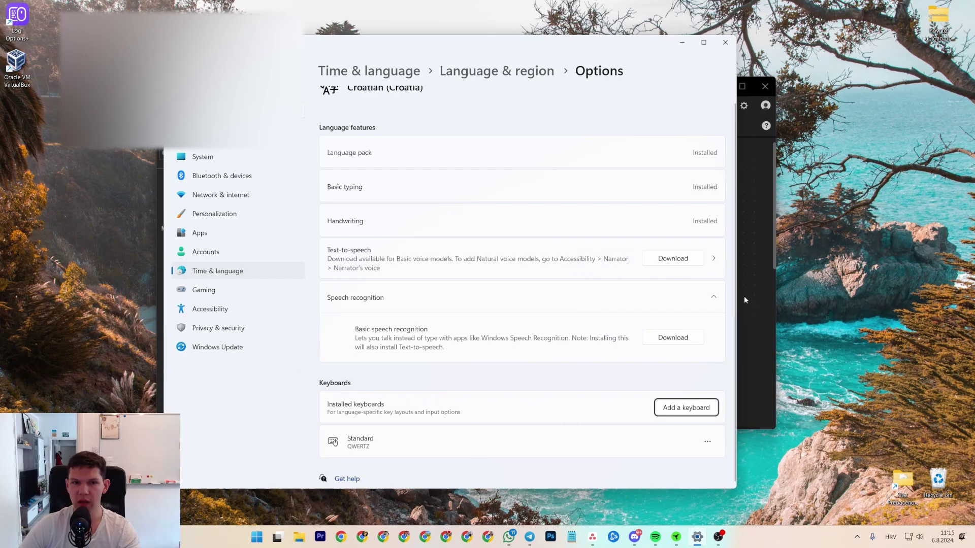
pyautogui.click(758, 248)
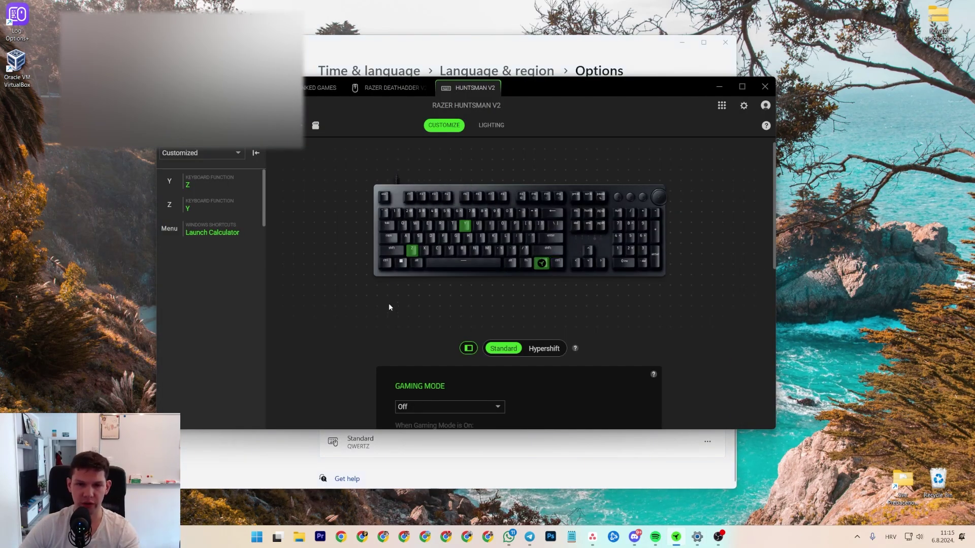